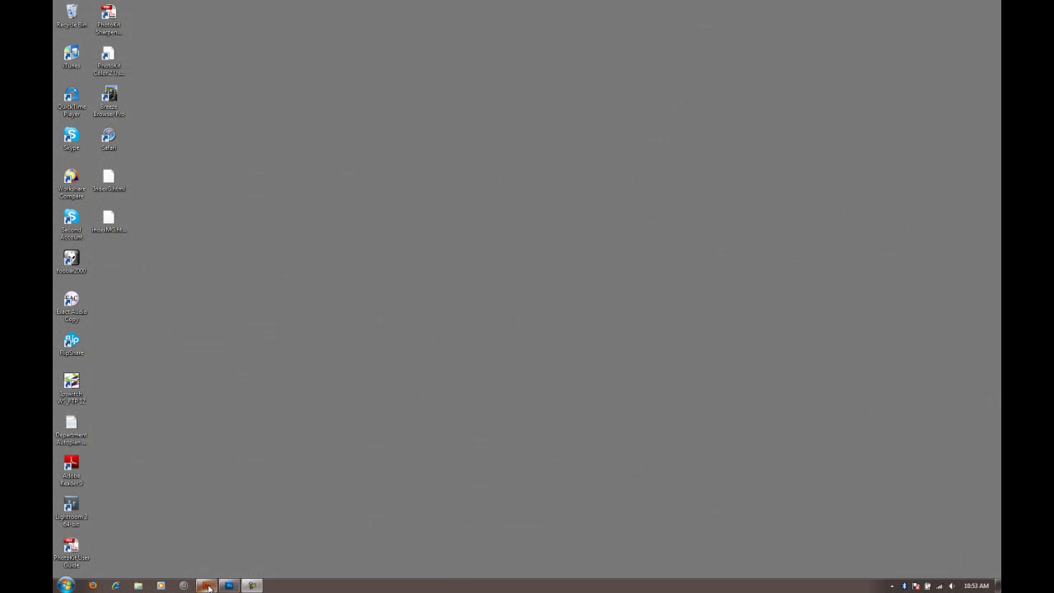
Switch to Adobe Bridge and select the Example folder inside Silverstone 27_07_08 Set 2
mouse_move(210, 588)
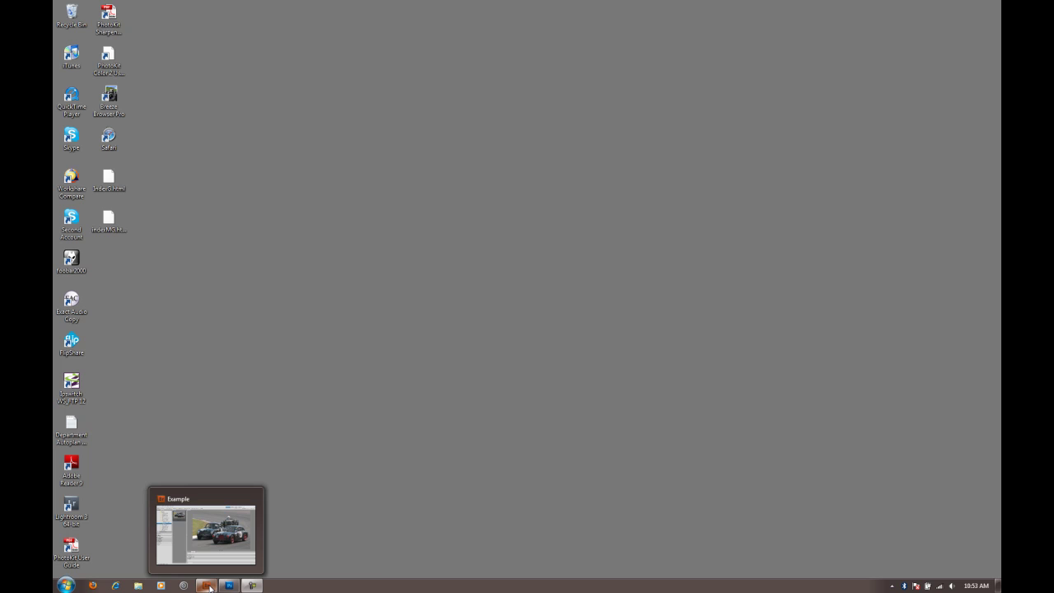
click(210, 587)
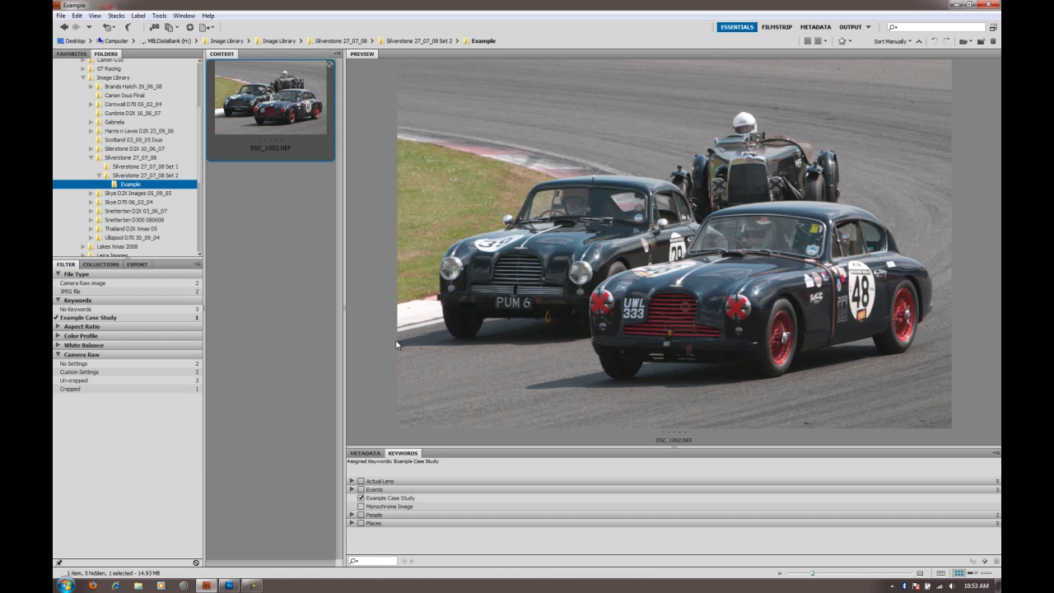
scroll(196, 136, down, 7)
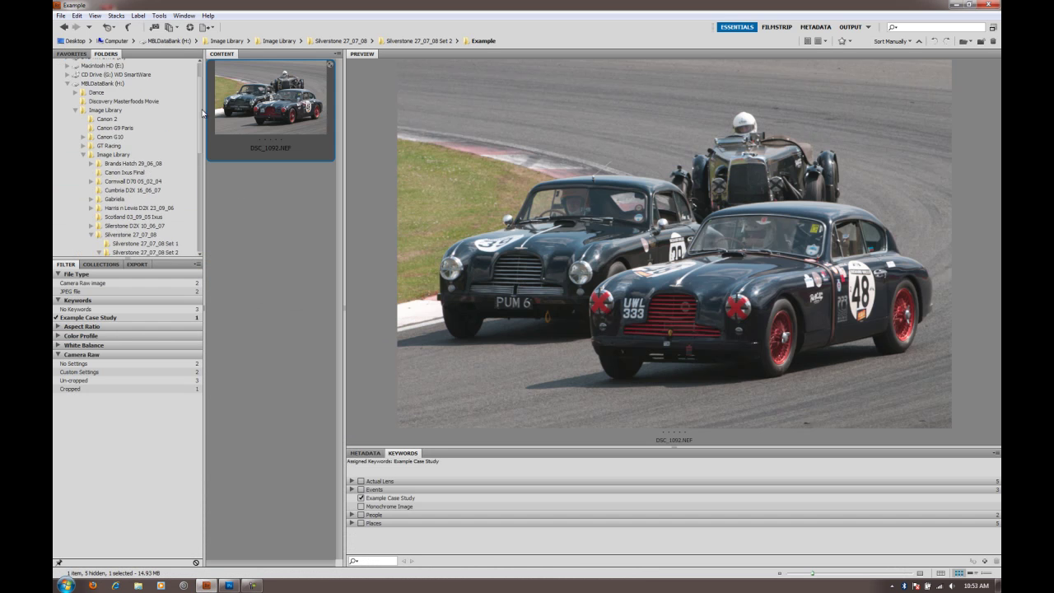
scroll(194, 203, up, 5)
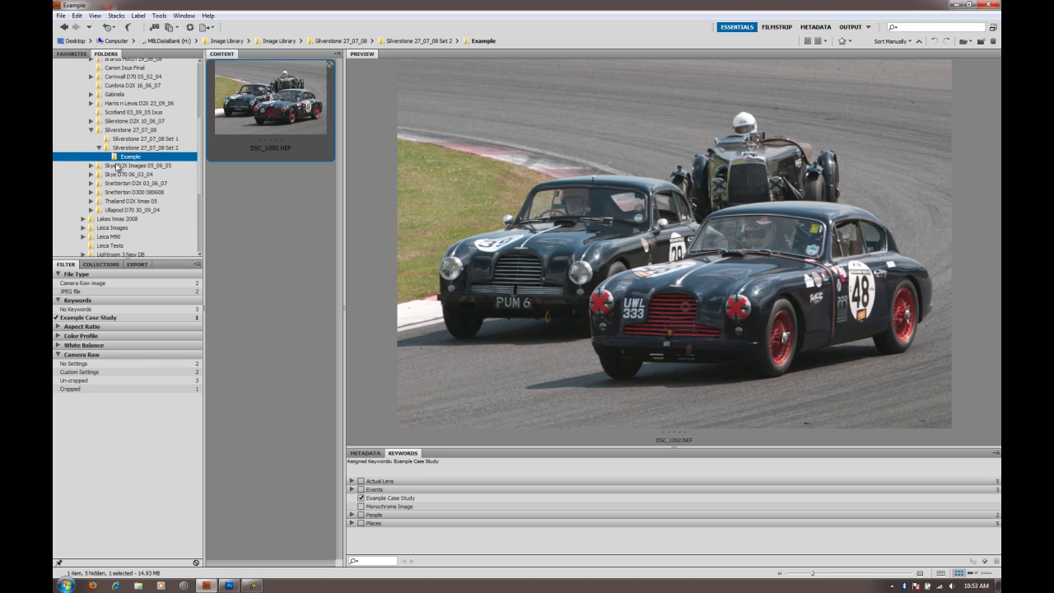
click(133, 156)
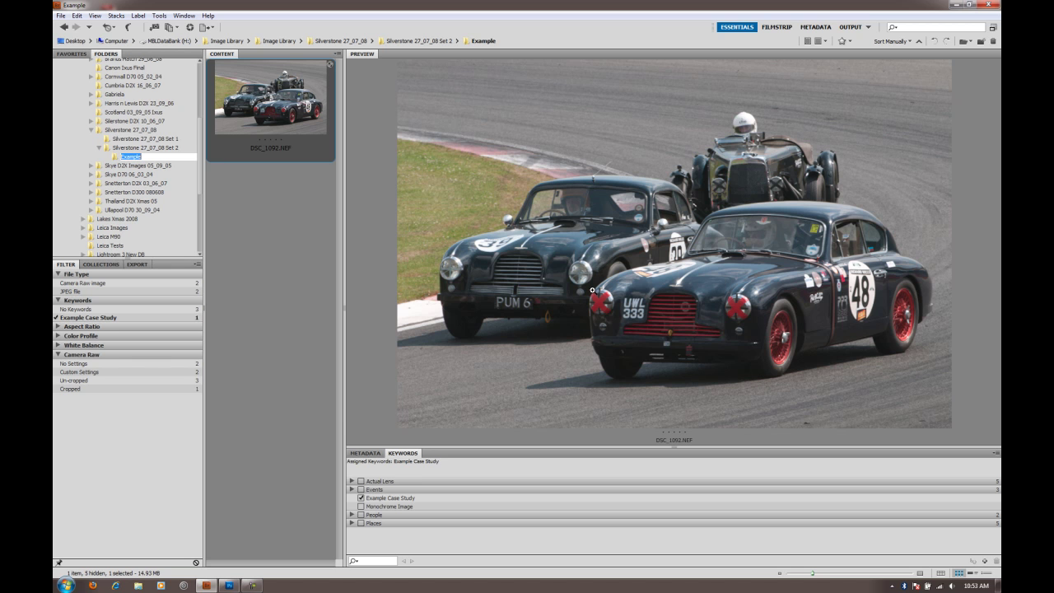
Open DSC_1092.NEF in Camera Raw
right_click(295, 133)
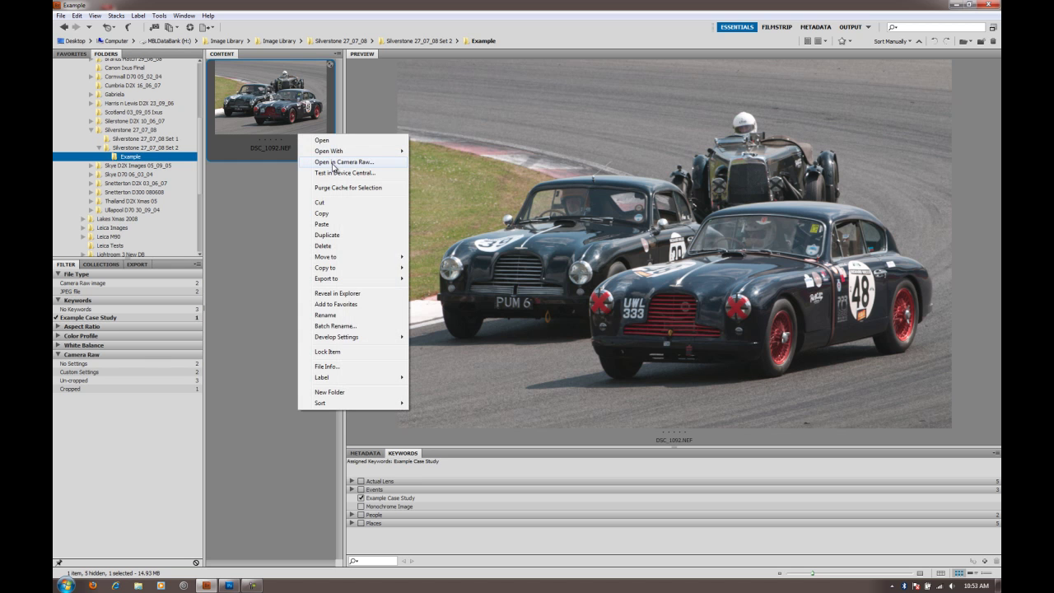
click(273, 275)
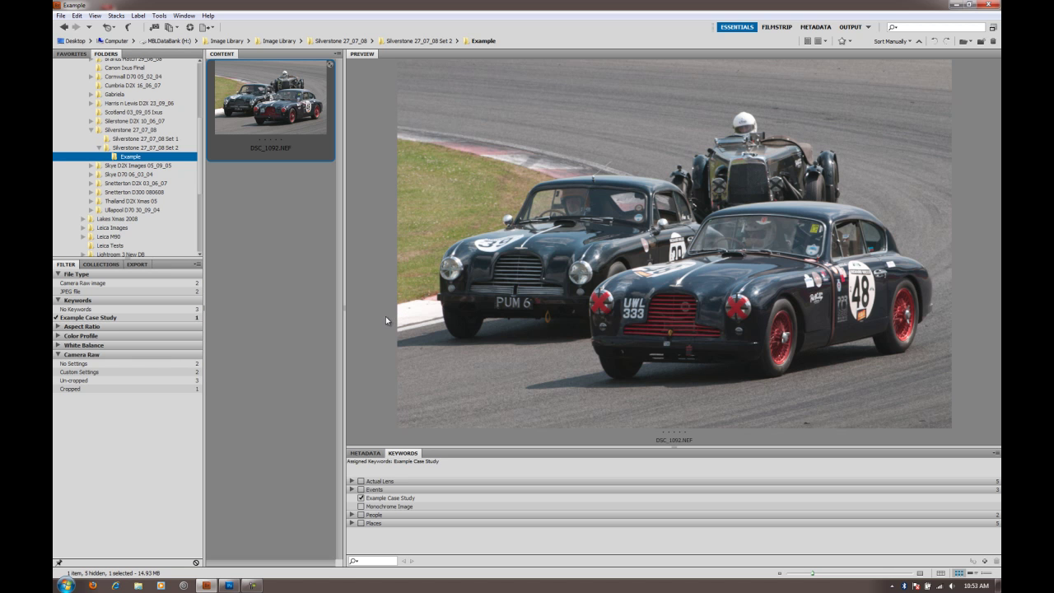
right_click(273, 126)
click(313, 152)
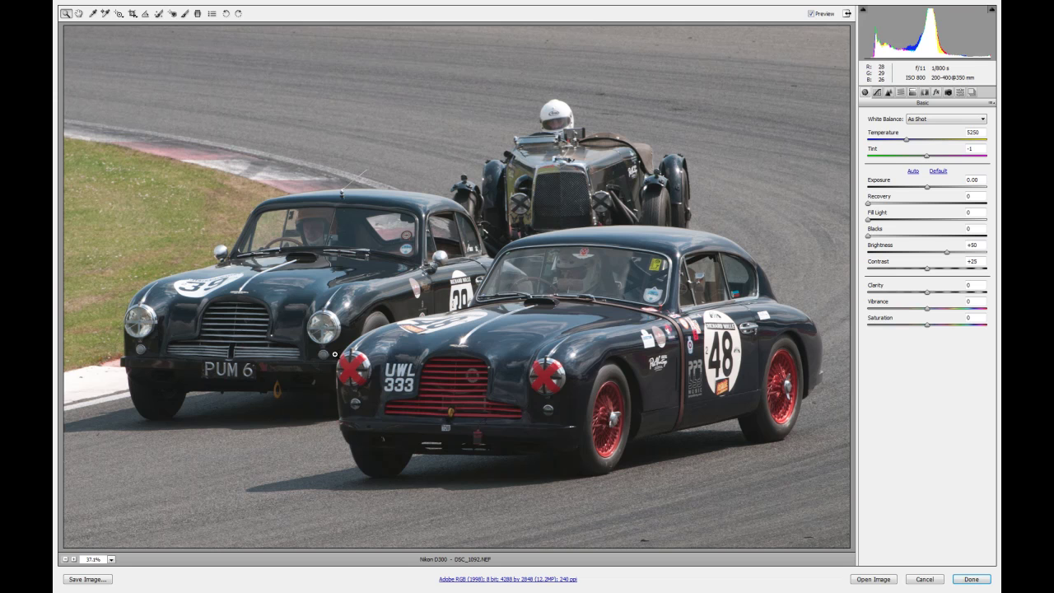
Draw a crop frame around the three cars, about 3951 by 2261 pixels, widened to include the rear car's headlight
click(133, 14)
drag(138, 86, 827, 501)
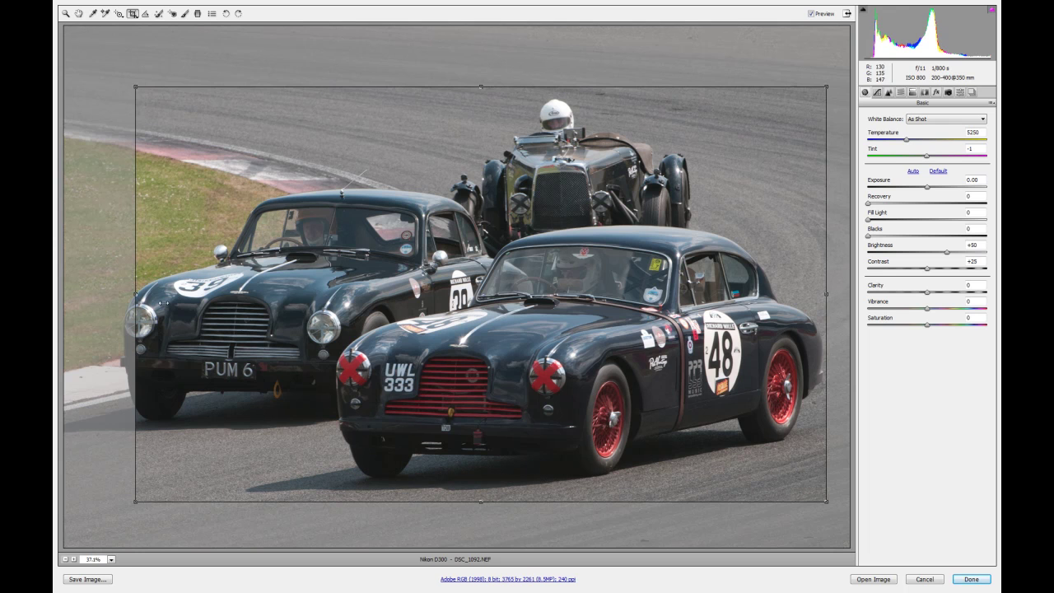
drag(136, 294, 103, 298)
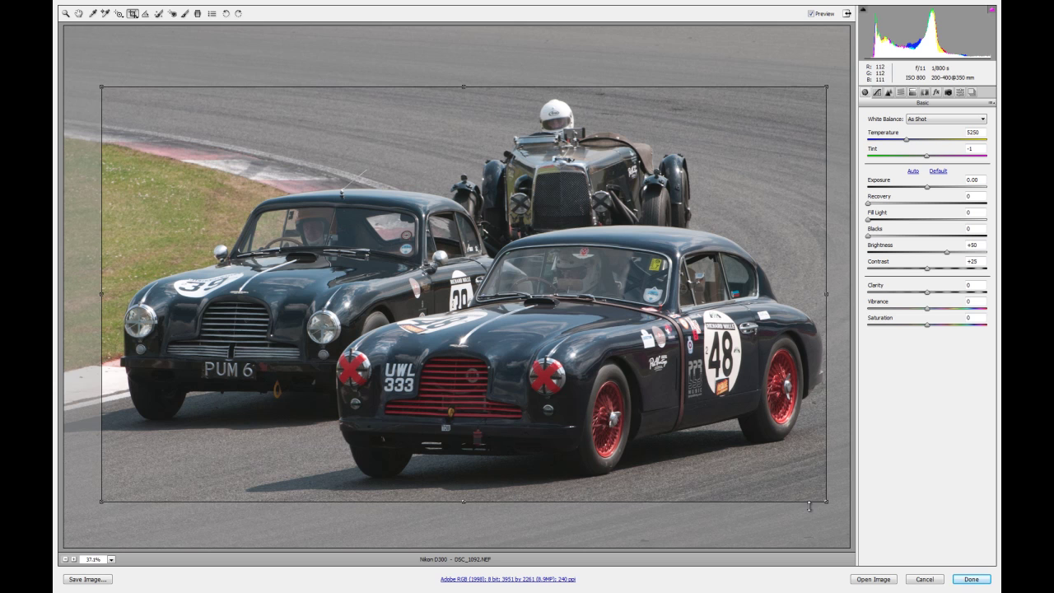
Rotate the crop frame a few degrees clockwise around the cars, pulling its grass-side edge closer to the rear car
drag(838, 508, 806, 566)
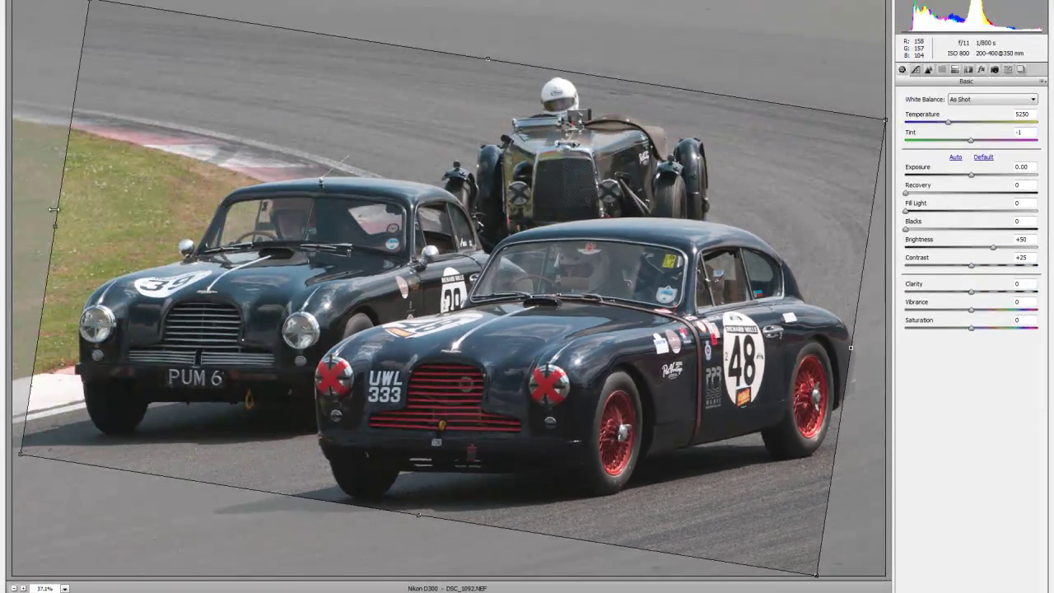
drag(13, 208, 78, 230)
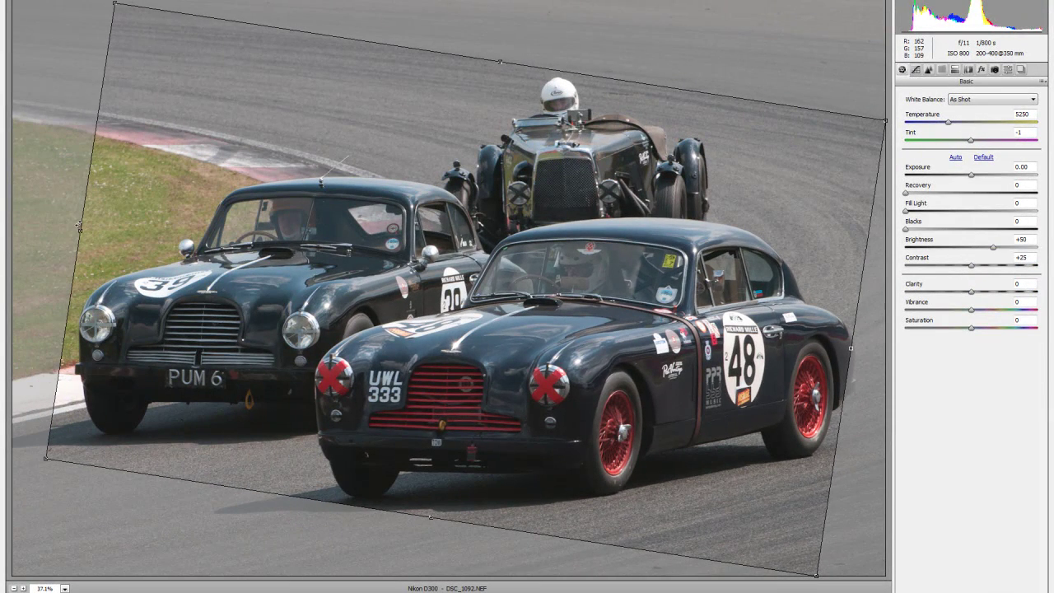
drag(844, 556, 875, 332)
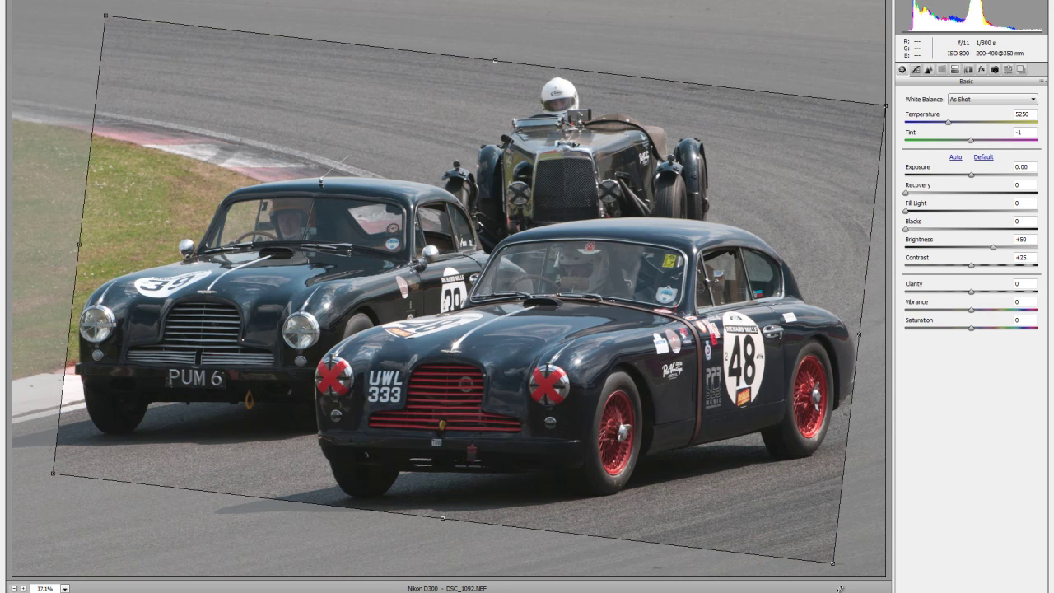
drag(856, 566, 860, 547)
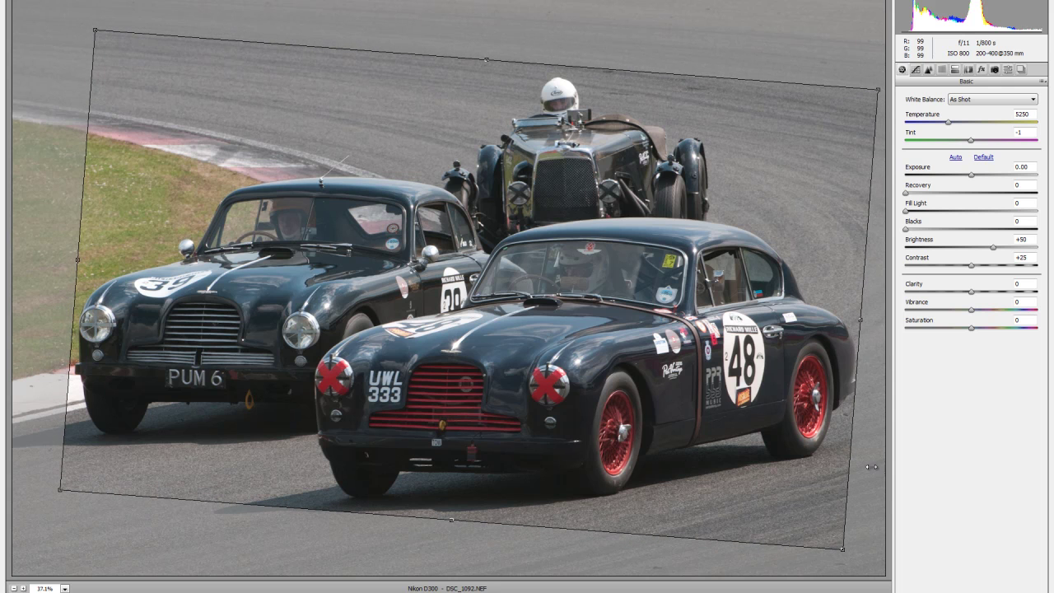
Extend the tilted crop frame's side and lower edges to leave space around the cars, about 4009 by 2355 pixels
drag(861, 317, 890, 320)
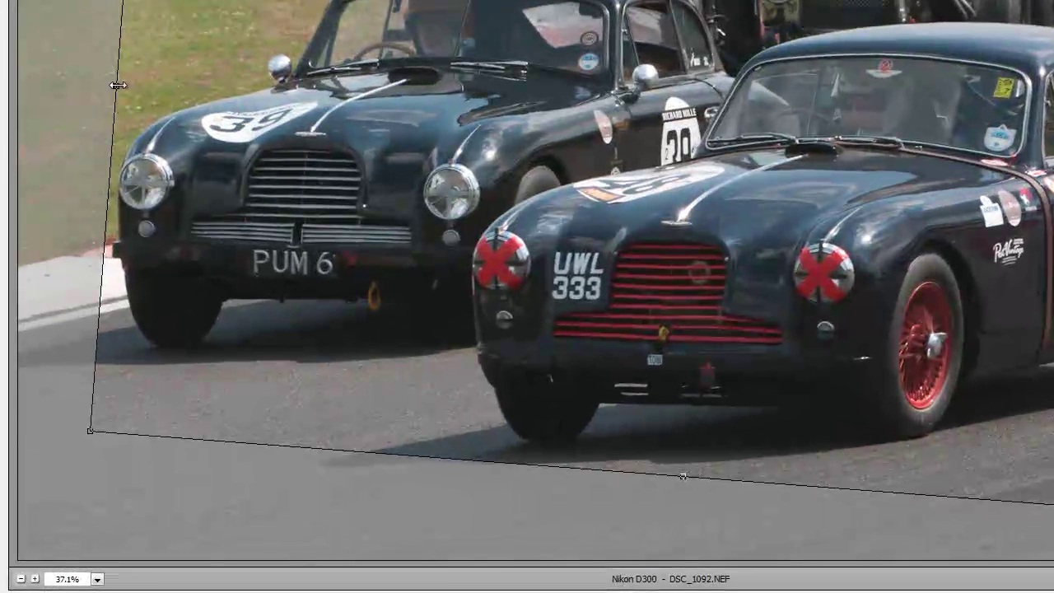
drag(110, 131, 79, 129)
drag(88, 82, 82, 79)
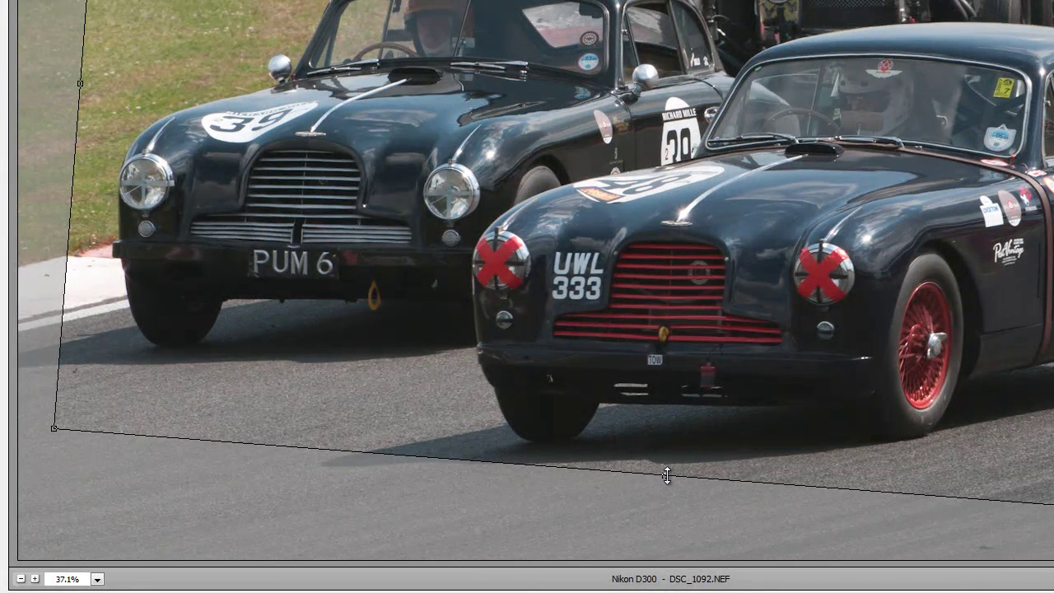
drag(666, 477, 657, 501)
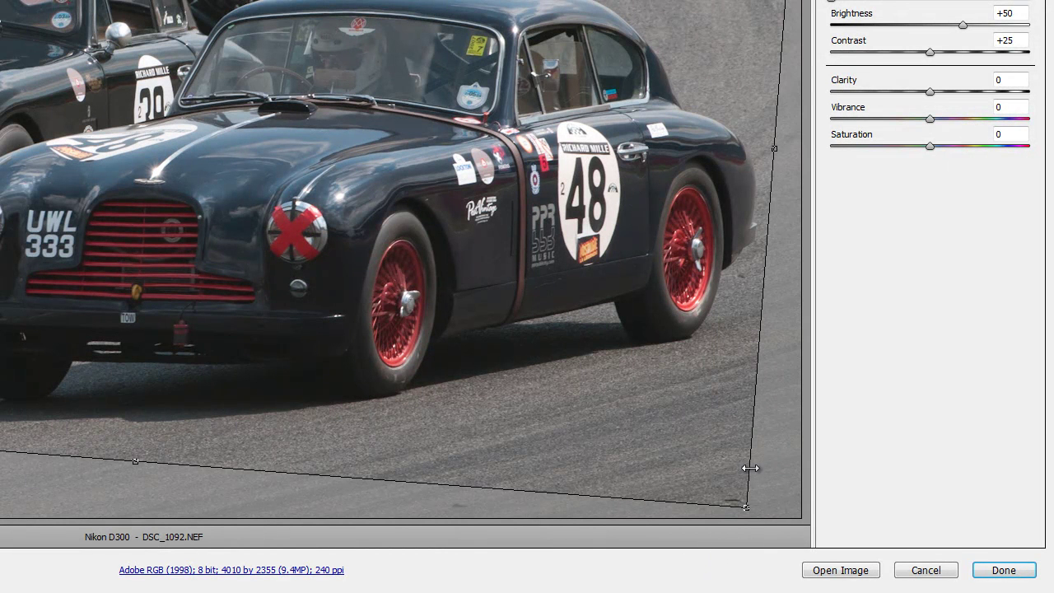
mouse_move(773, 492)
mouse_down()
mouse_move(771, 509)
mouse_move(775, 499)
mouse_up()
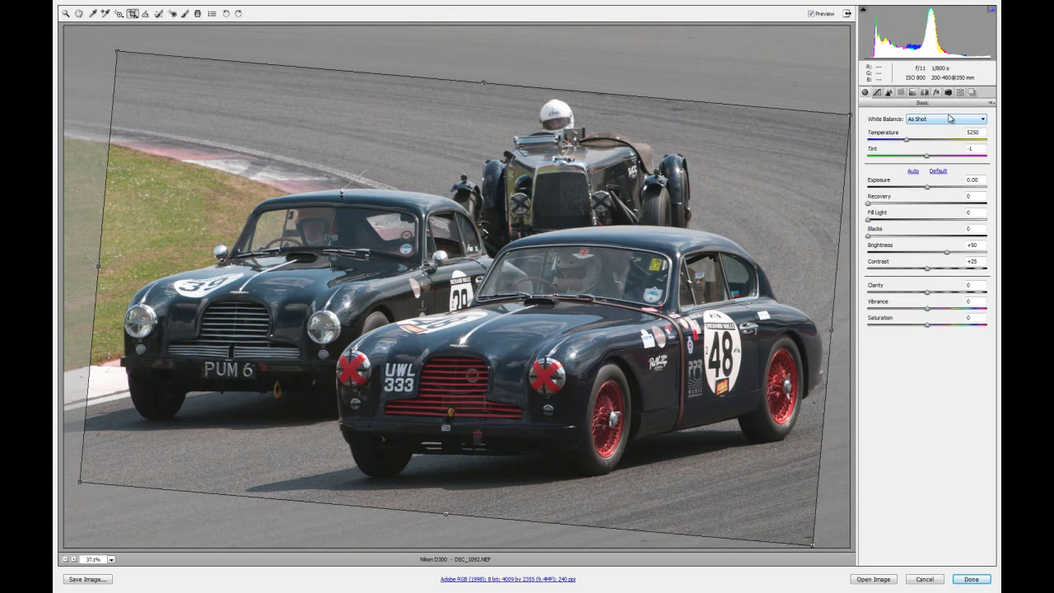
Set a custom white balance by sampling the front car's tyre, giving temperature 5250 and tint -3
click(94, 14)
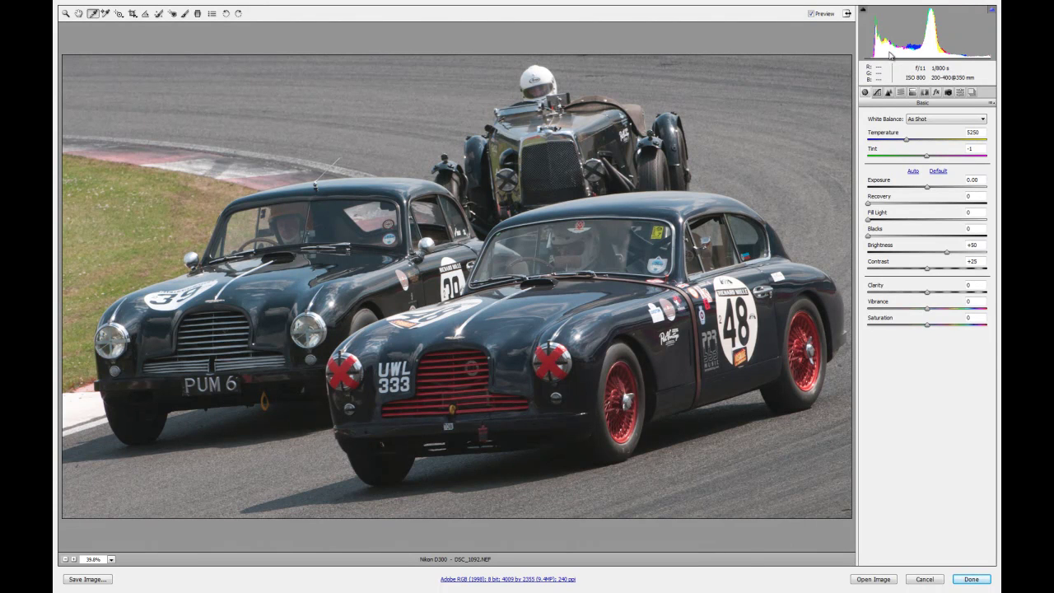
click(150, 493)
click(628, 348)
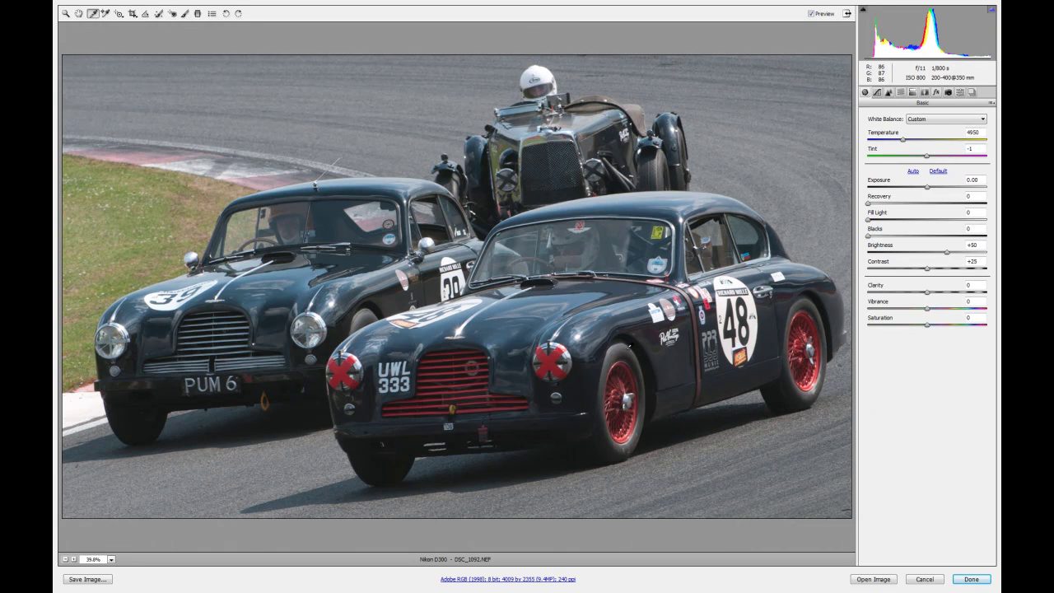
click(613, 352)
click(618, 344)
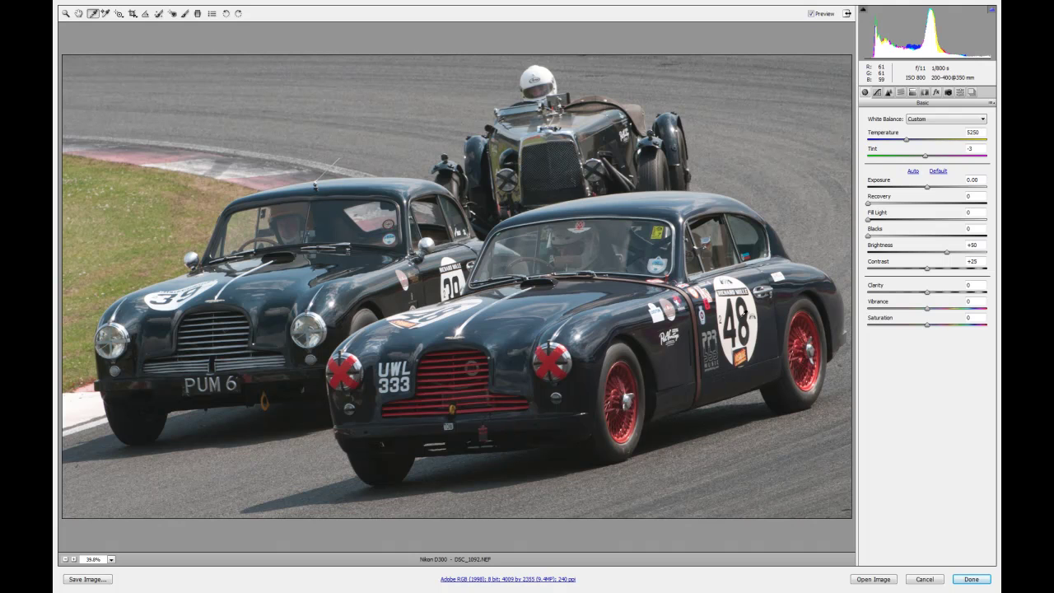
Check the exposure for clipped highlights and turn on the highlight clipping warning
click(929, 187)
alt+click(928, 188)
click(994, 11)
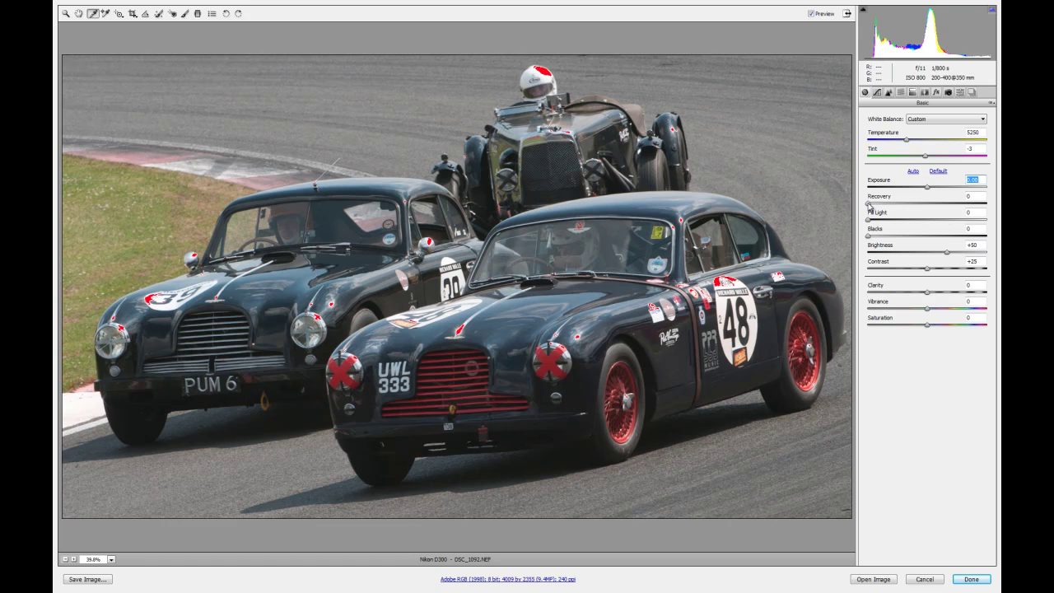
Set Recovery to 10 to restore the highlights and Fill Light to 10 to lift the shadows
key(Tab)
drag(871, 206, 894, 212)
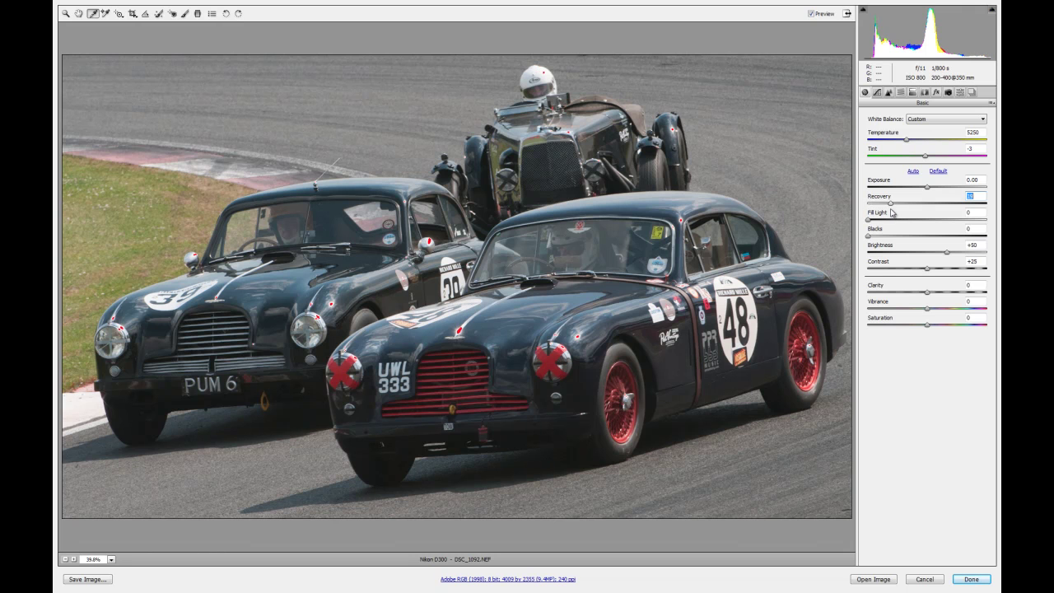
drag(893, 213, 881, 213)
key(alt)
drag(881, 213, 882, 213)
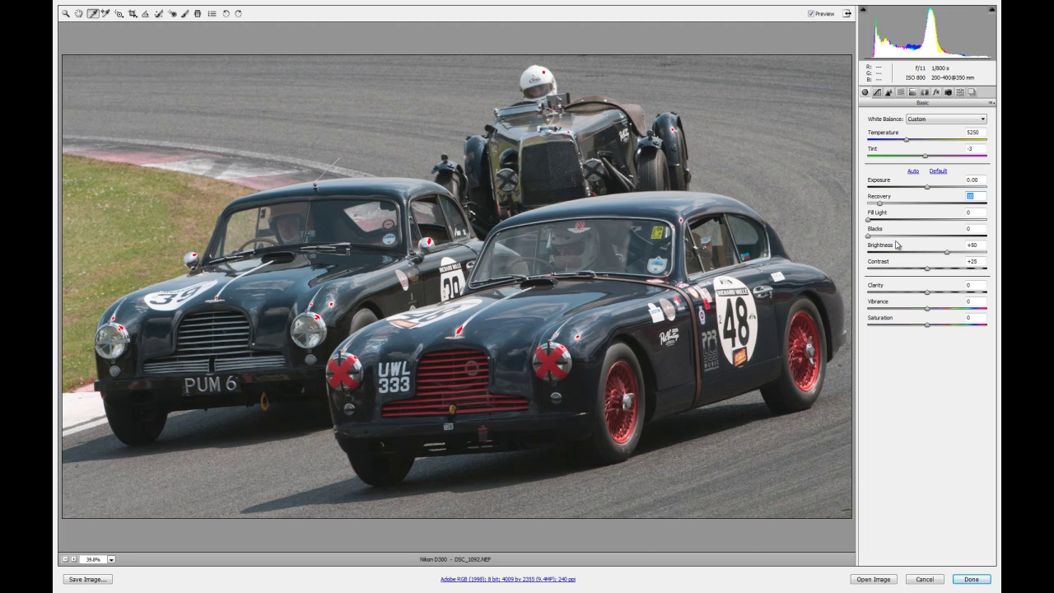
key(Tab)
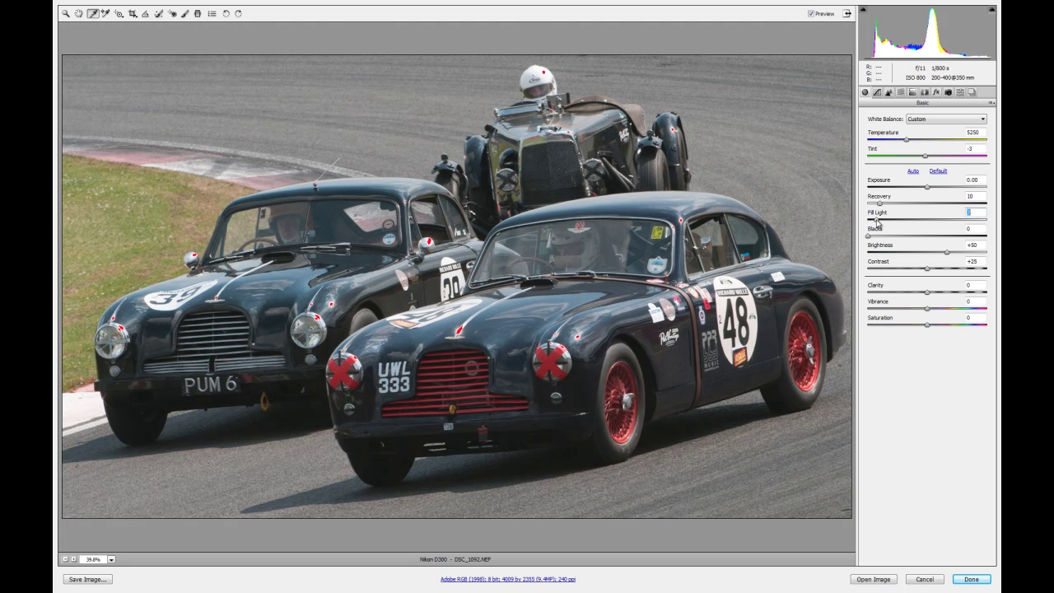
mouse_move(877, 221)
mouse_down()
mouse_move(897, 228)
mouse_move(881, 229)
mouse_up()
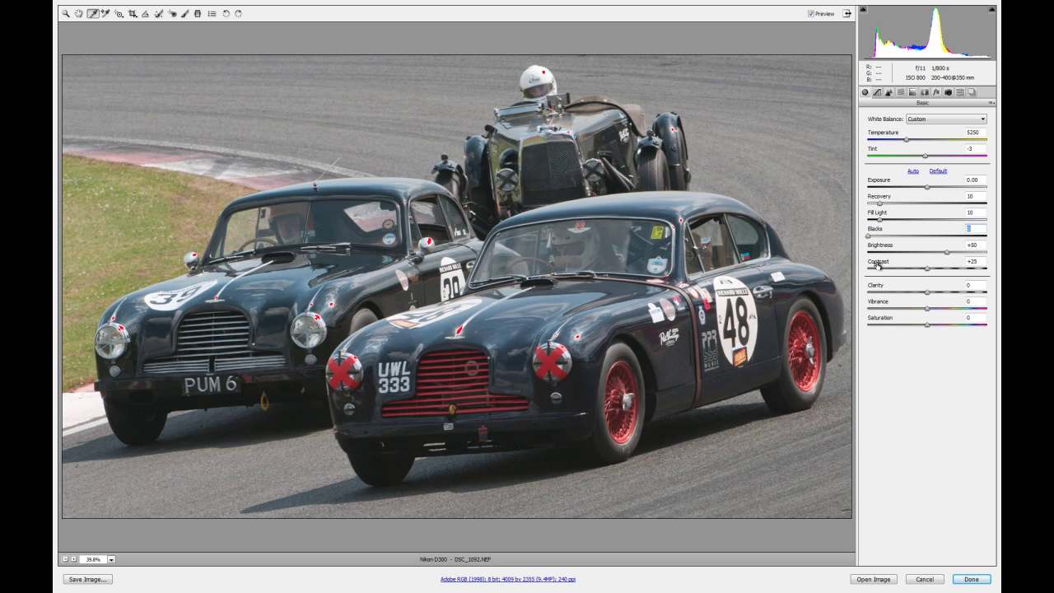
Set Blacks to 4, using the shadow clipping preview to judge the amount
mouse_move(870, 239)
mouse_down()
mouse_move(898, 239)
mouse_move(865, 239)
mouse_up()
drag(870, 237, 871, 239)
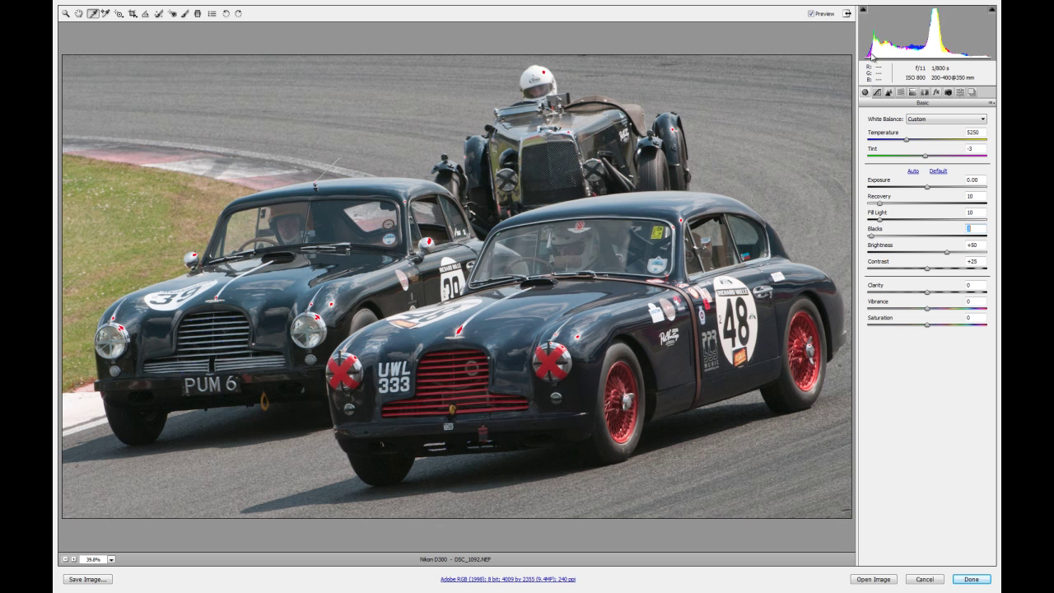
alt+click(871, 239)
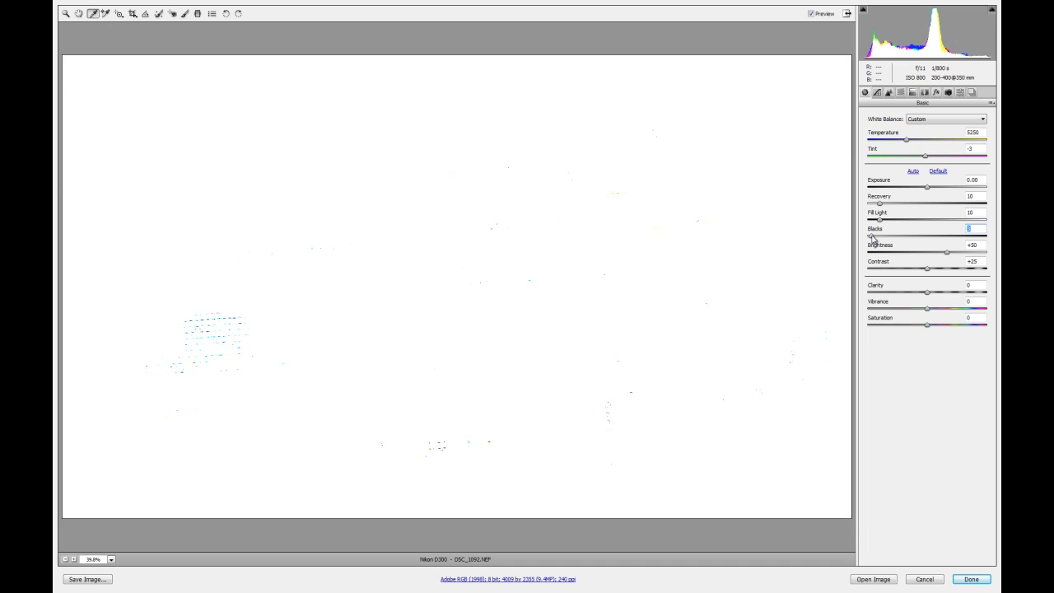
drag(874, 238, 878, 238)
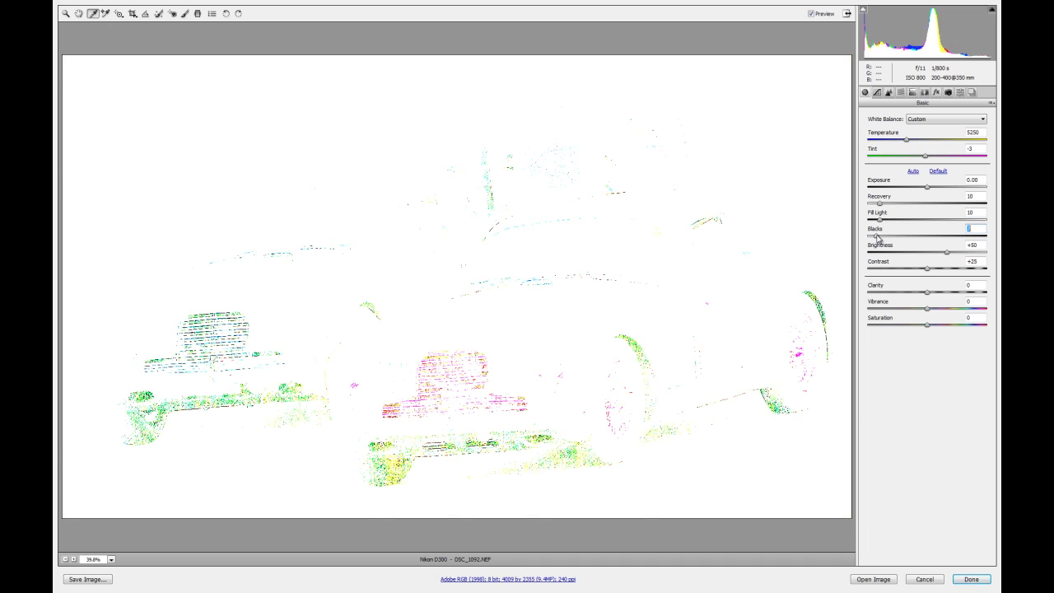
drag(876, 238, 874, 238)
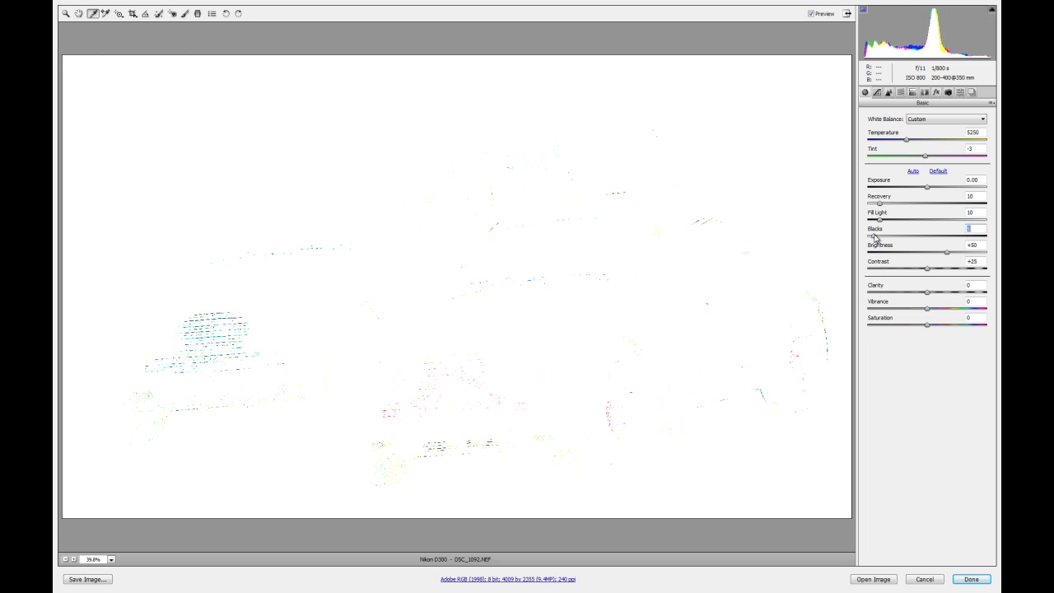
drag(875, 238, 874, 238)
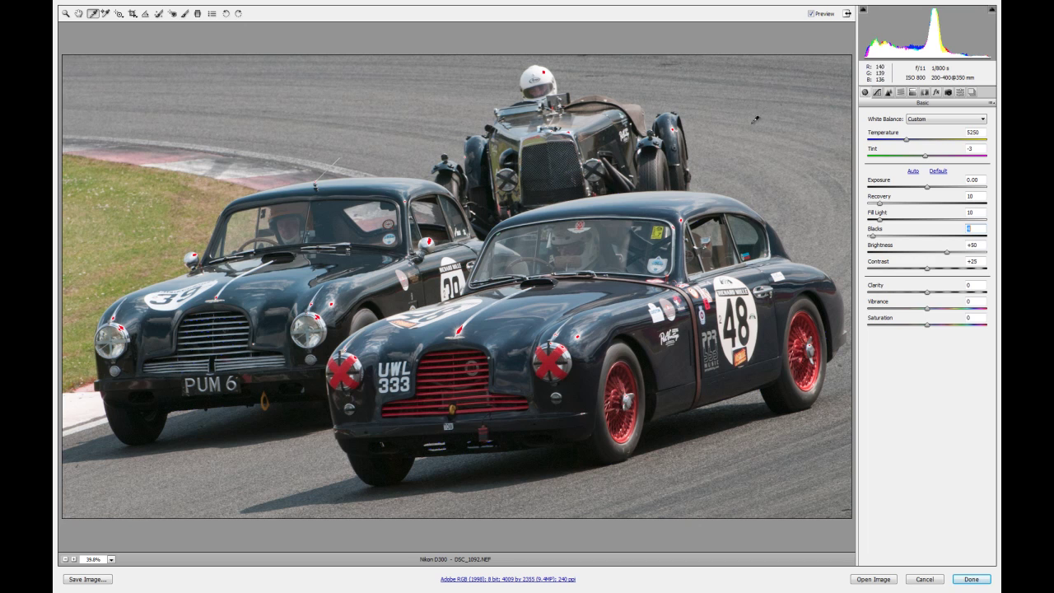
Set Clarity to +20 and Vibrance to +21
click(928, 293)
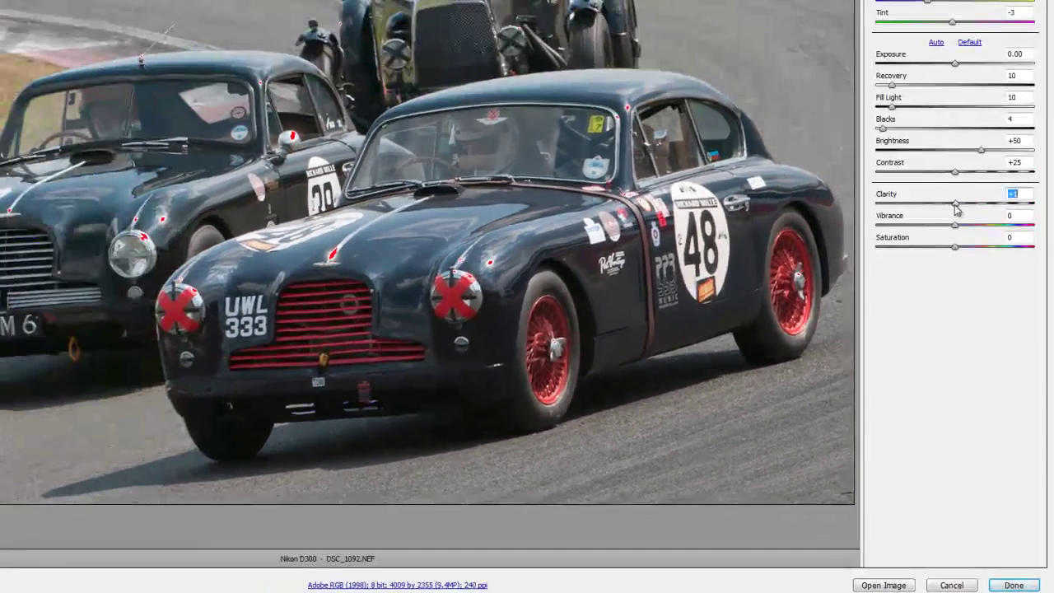
mouse_move(955, 209)
mouse_down()
mouse_move(1010, 210)
mouse_move(908, 206)
mouse_move(1030, 216)
mouse_move(962, 222)
mouse_move(972, 221)
mouse_up()
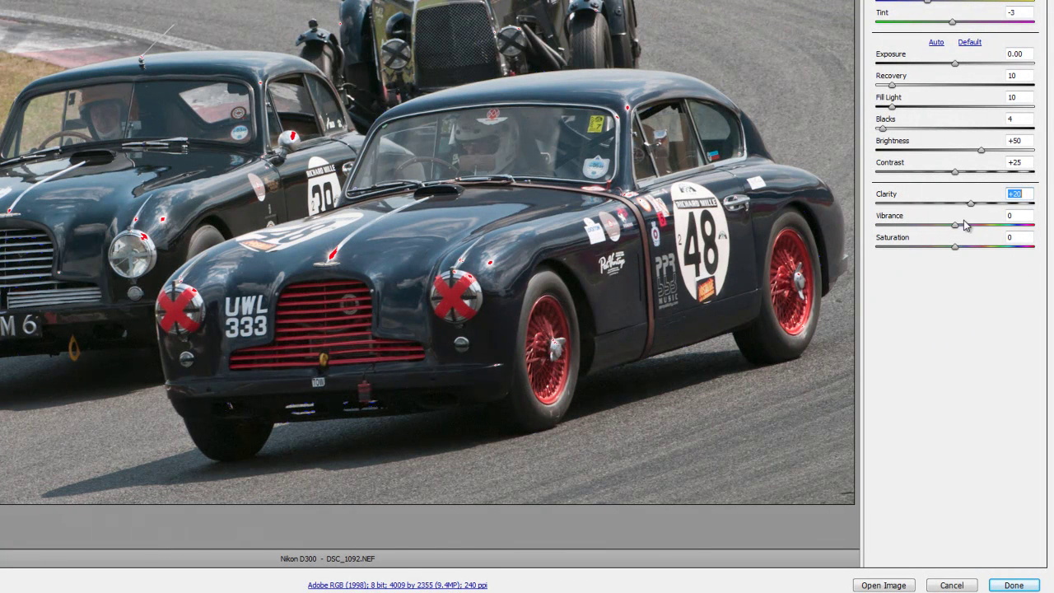
drag(956, 224, 1039, 229)
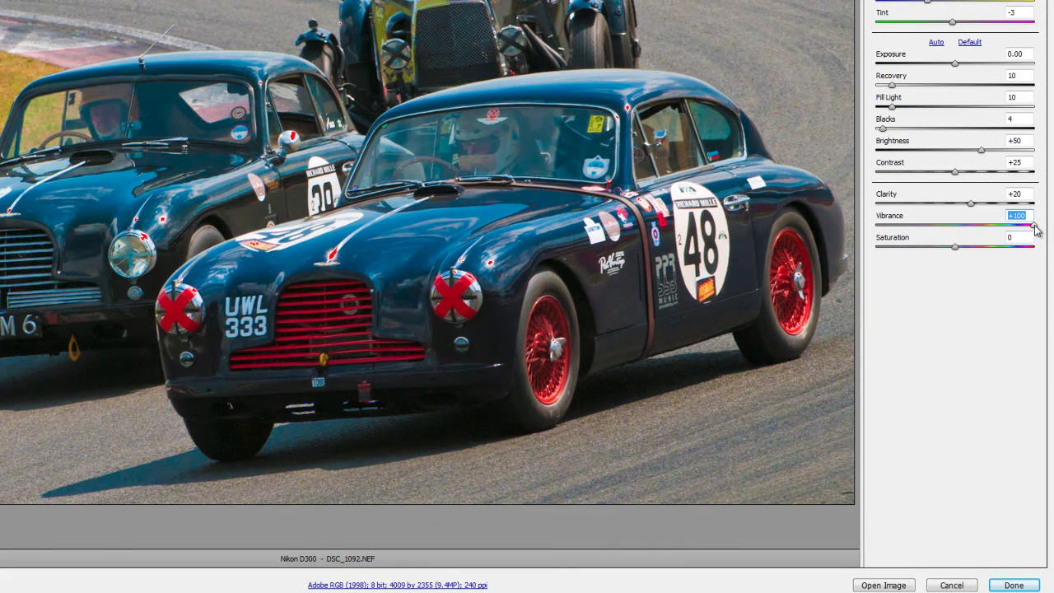
drag(1036, 231, 973, 230)
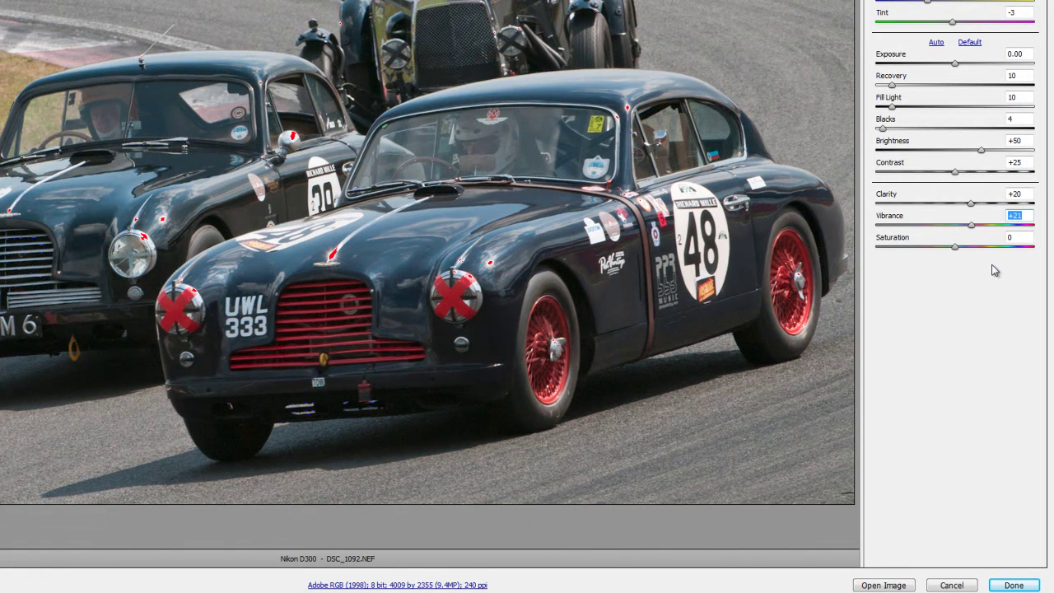
Raise Saturation to +5 and open the adjusted image for further editing
drag(955, 250, 961, 251)
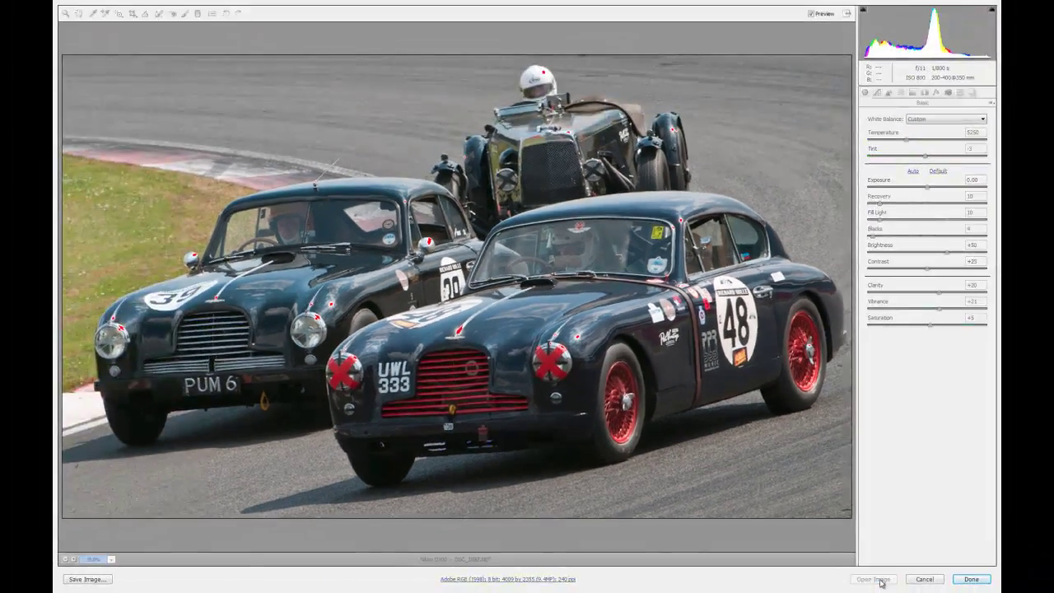
click(878, 581)
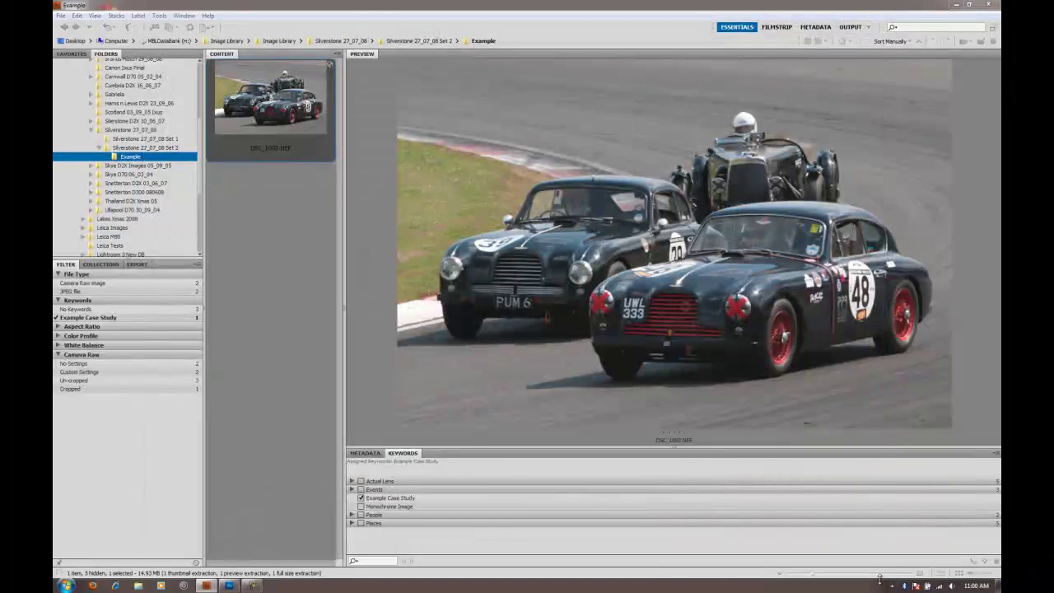